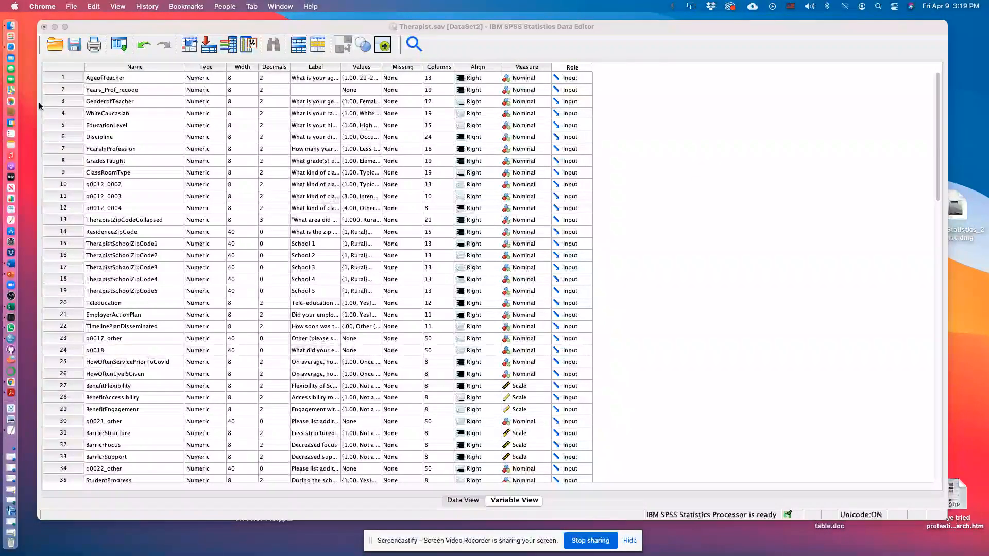
Run descriptive statistics for the GenderofTeacher variable and bring the Output4 viewer window to the front
left_click(67, 90)
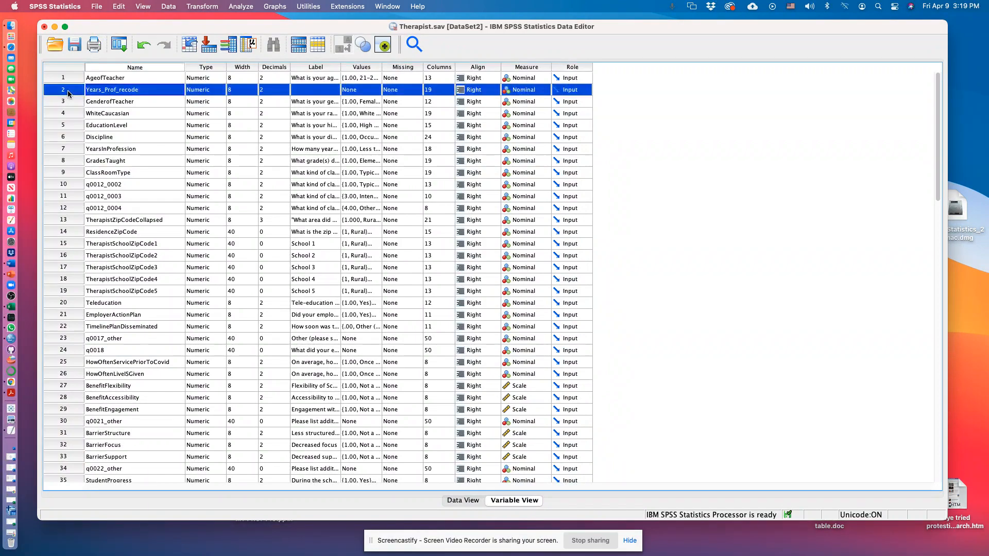
left_click(71, 103)
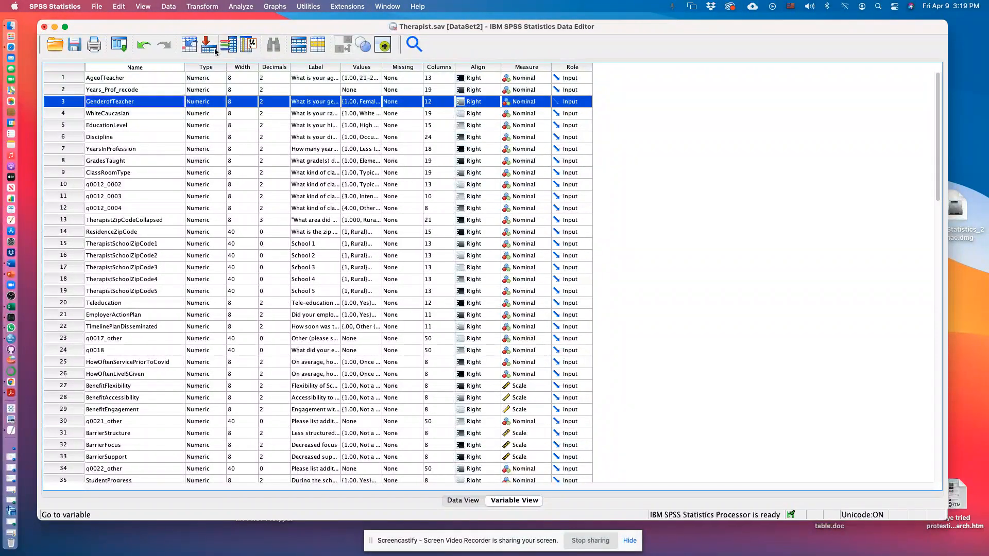
left_click(253, 45)
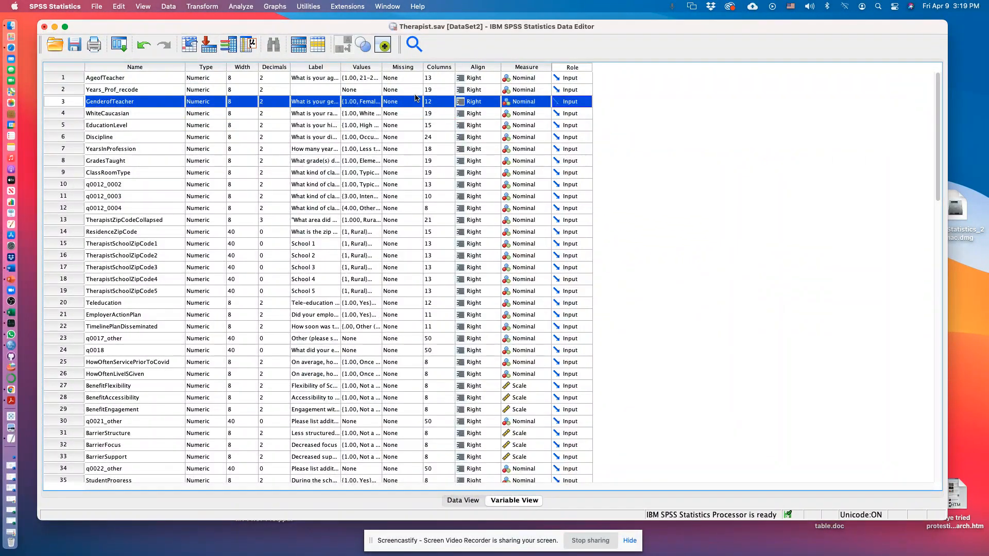
left_click(387, 6)
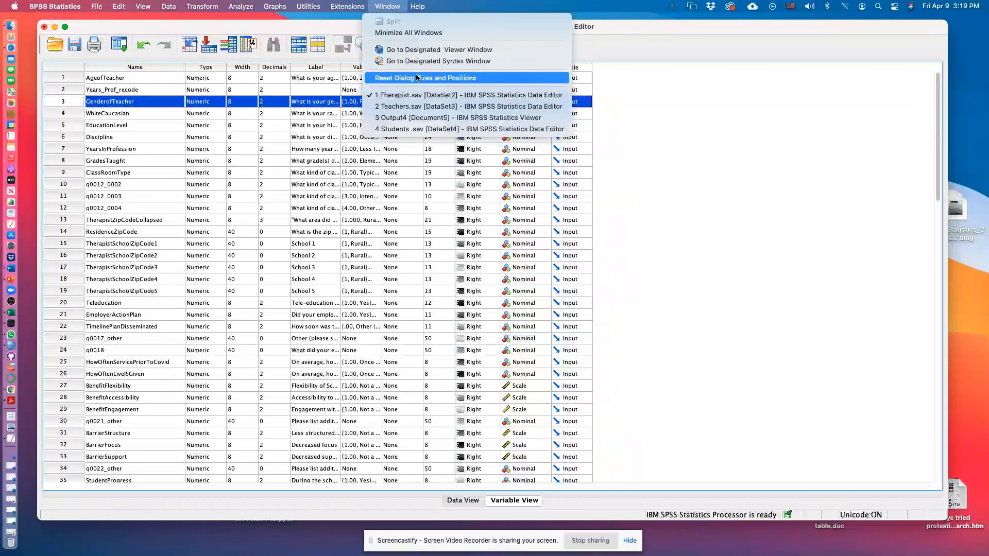
left_click(436, 117)
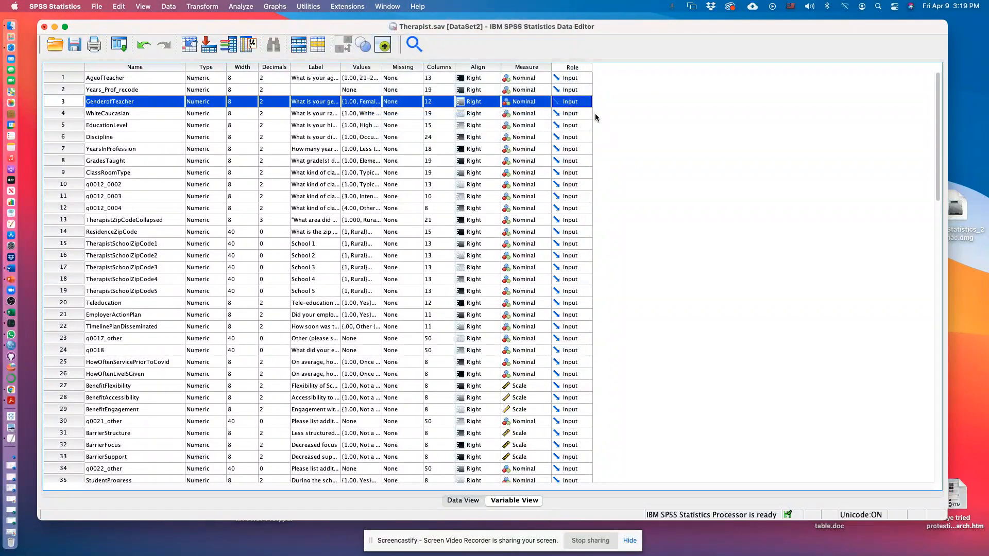
Examine the Statistics and frequency tables for the gender identification question in the output
scroll(505, 285, "down", 2)
left_click(348, 332)
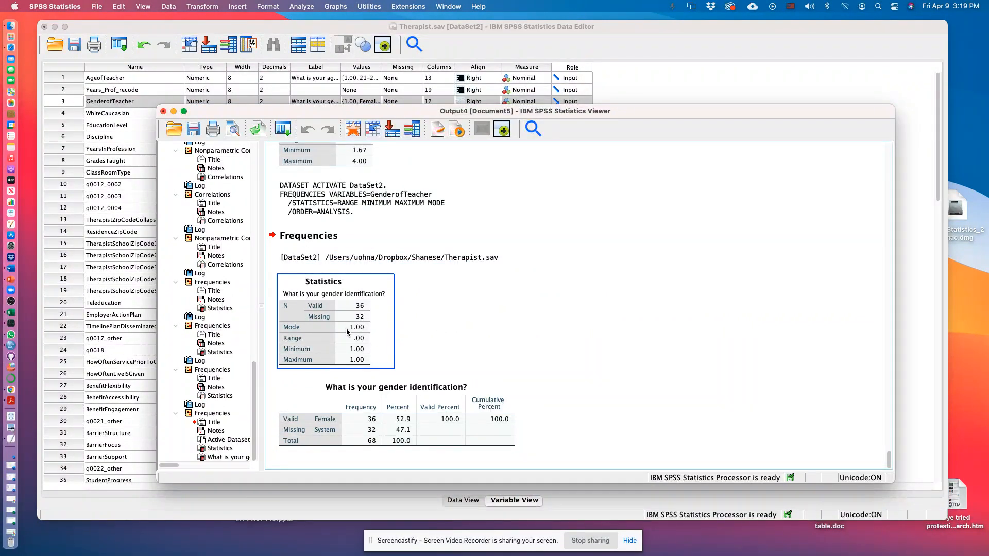
left_click(361, 428)
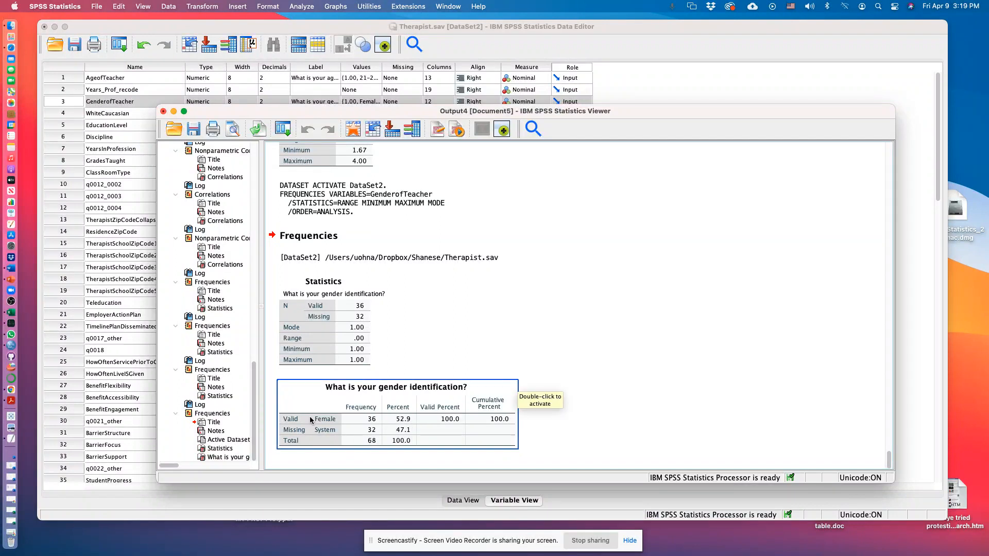
left_click(528, 308)
left_click(533, 240)
left_click(292, 279)
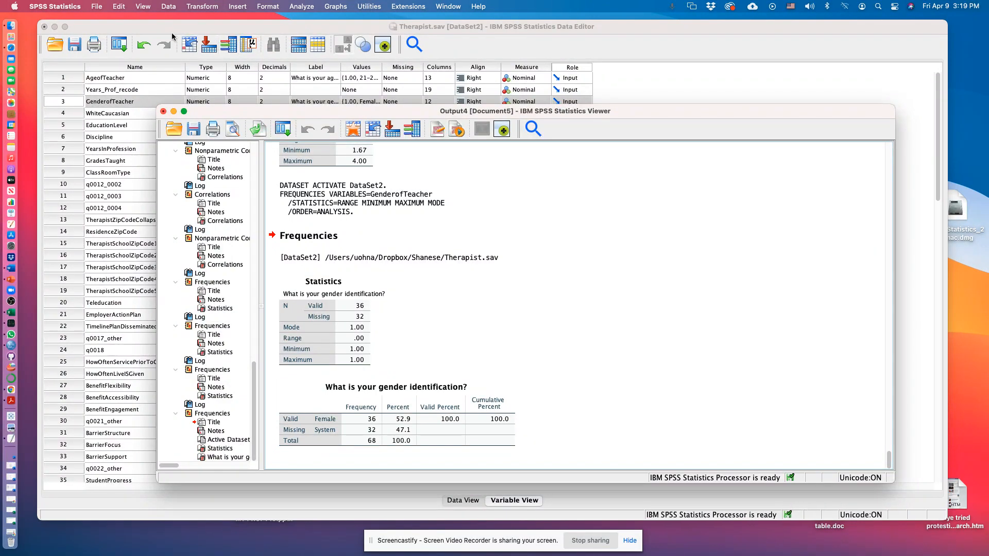
Return to the Therapist.sav variable list and run descriptive statistics for BenefitFlexibility
left_click(71, 338)
scroll(45, 351, "down", 4)
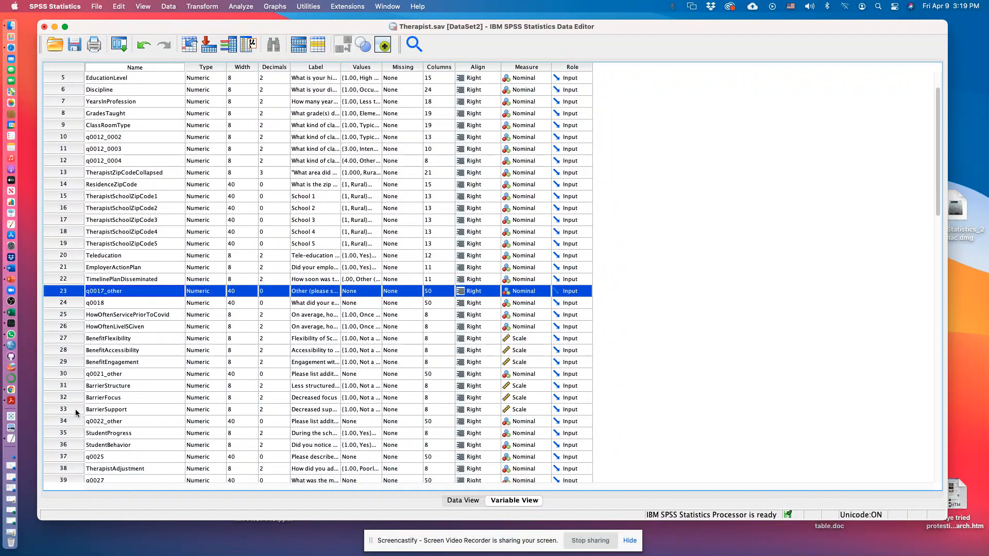
scroll(76, 410, "down", 15)
scroll(77, 410, "up", 10)
scroll(78, 408, "down", 3)
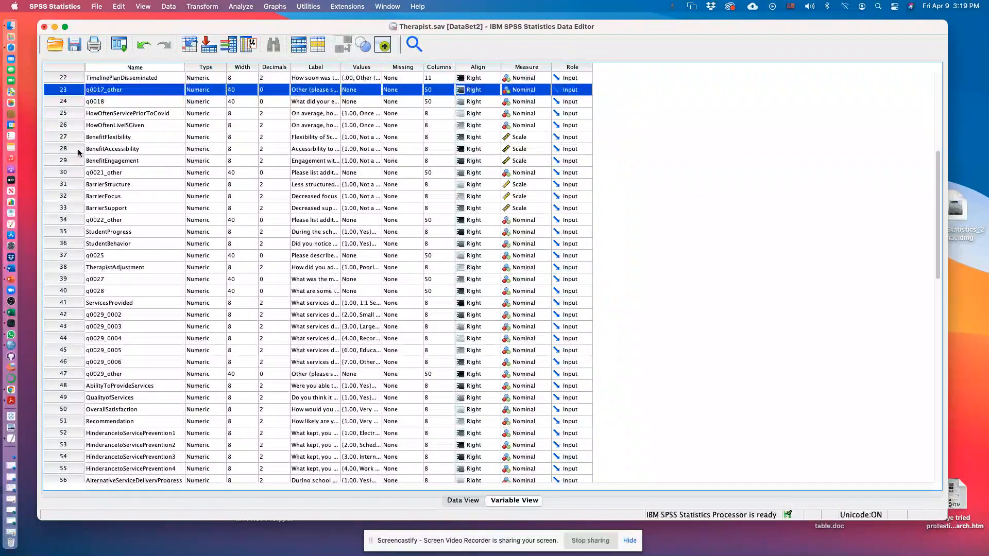
left_click(64, 137)
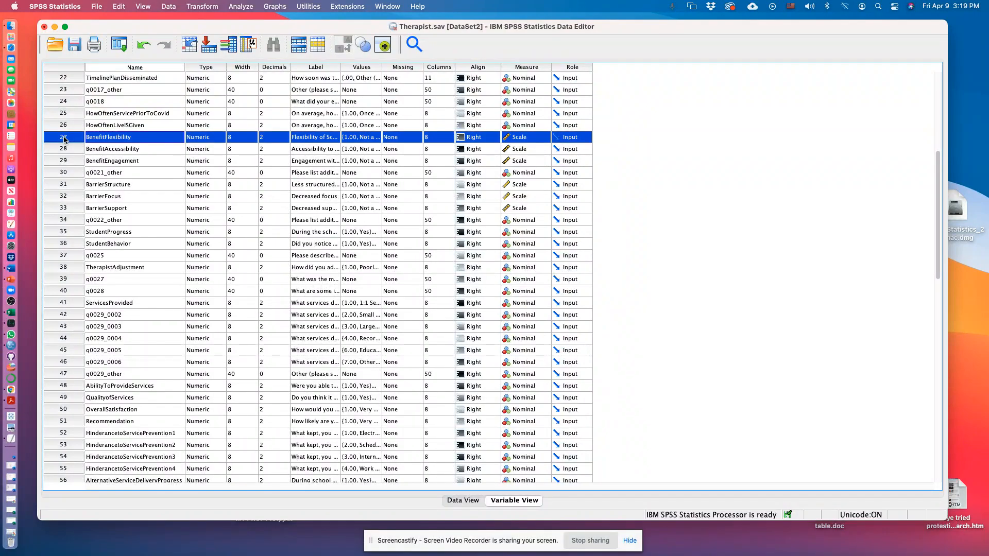
left_click(251, 45)
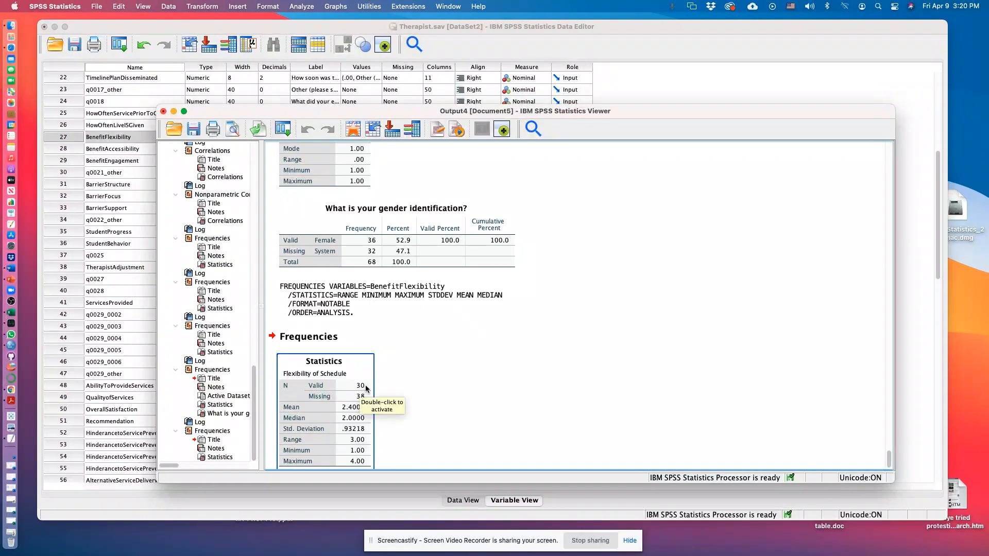
Run descriptive statistics separately for BenefitAccessibility and BenefitEngagement in the Therapist.sav data set
left_click(73, 148)
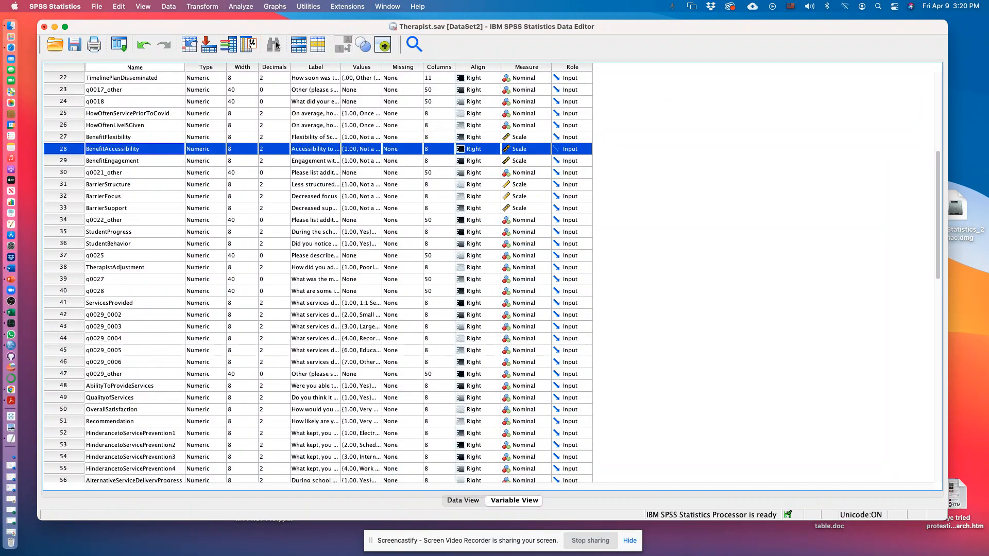
left_click(240, 47)
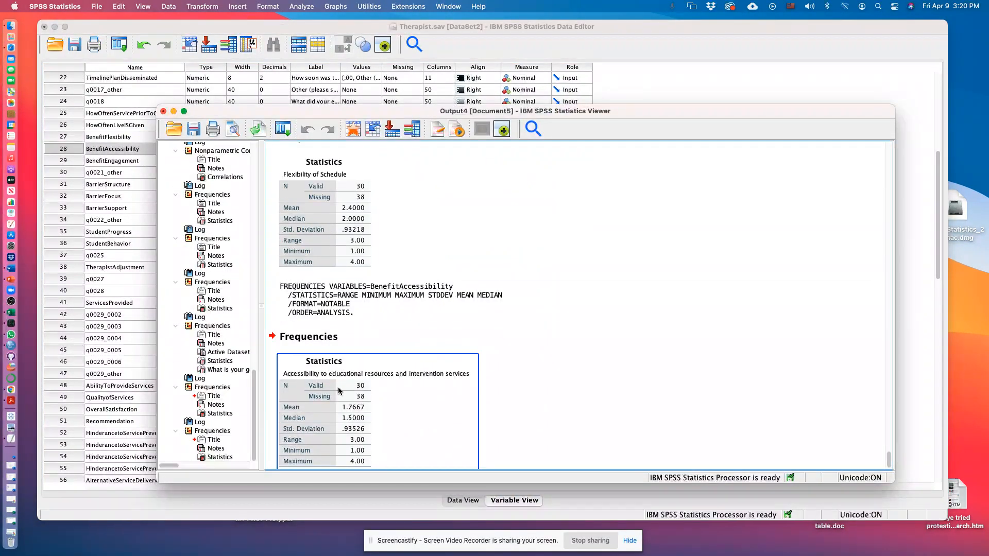
left_click(63, 161)
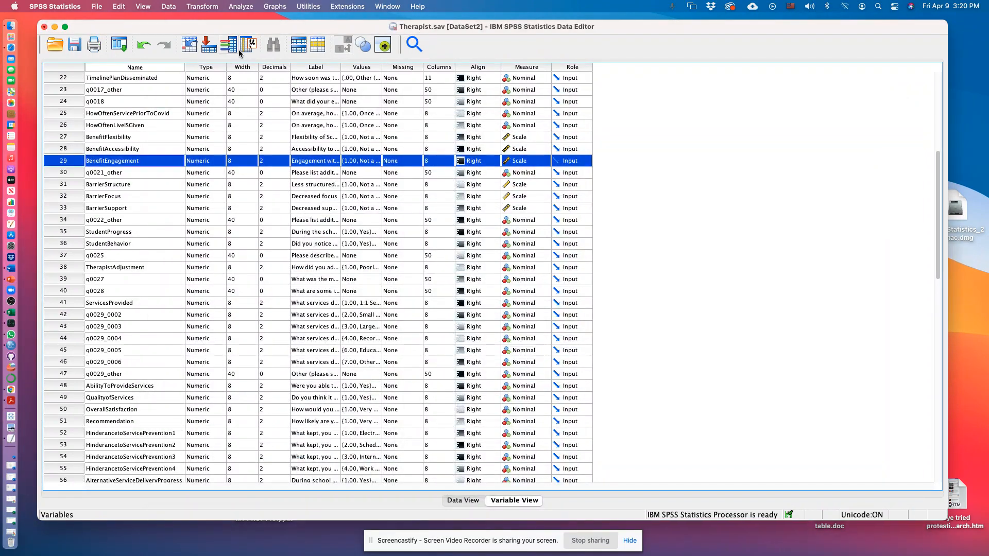
left_click(251, 43)
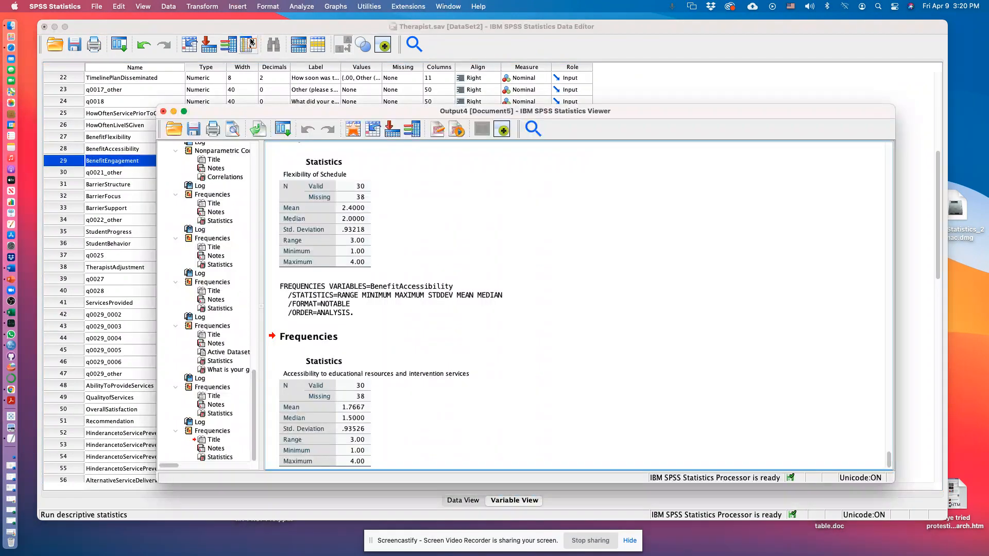
Run descriptive statistics separately for BarrierStructure and BarrierFocus in the Therapist.sav data set
left_click(75, 185)
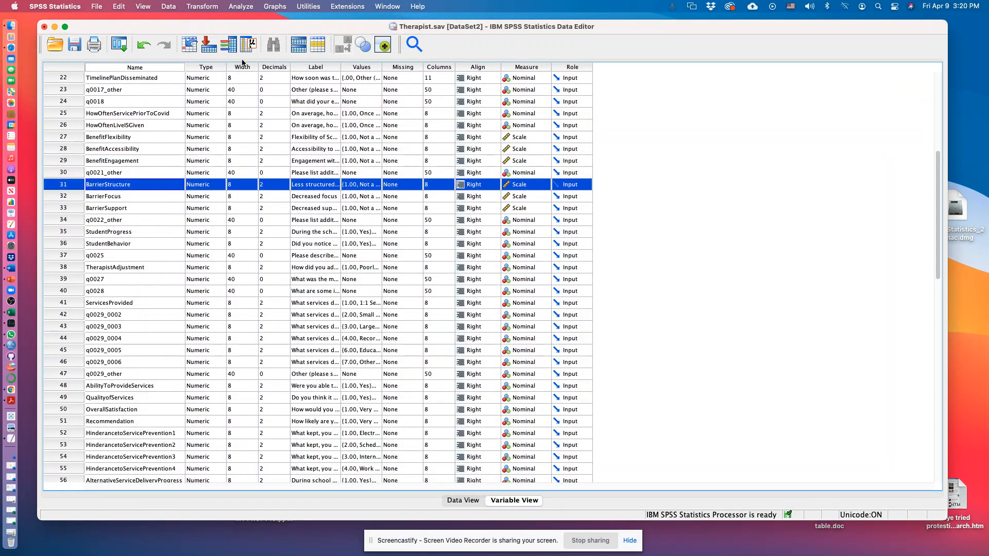
left_click(250, 44)
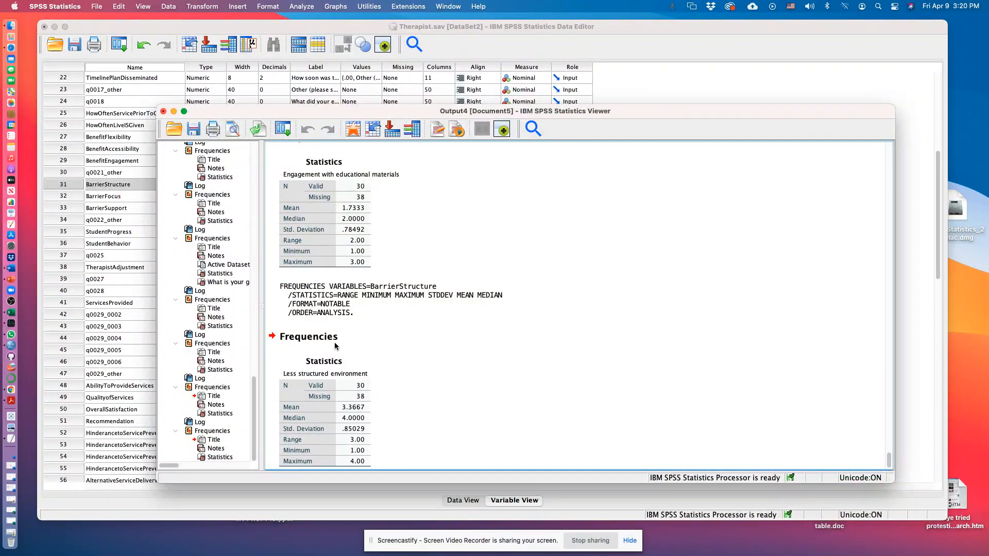
left_click(84, 197)
left_click(251, 44)
Review the descriptive statistics output for the less structured environment and decreased focus barrier items
left_click(375, 297)
left_click(443, 341)
left_click(434, 366)
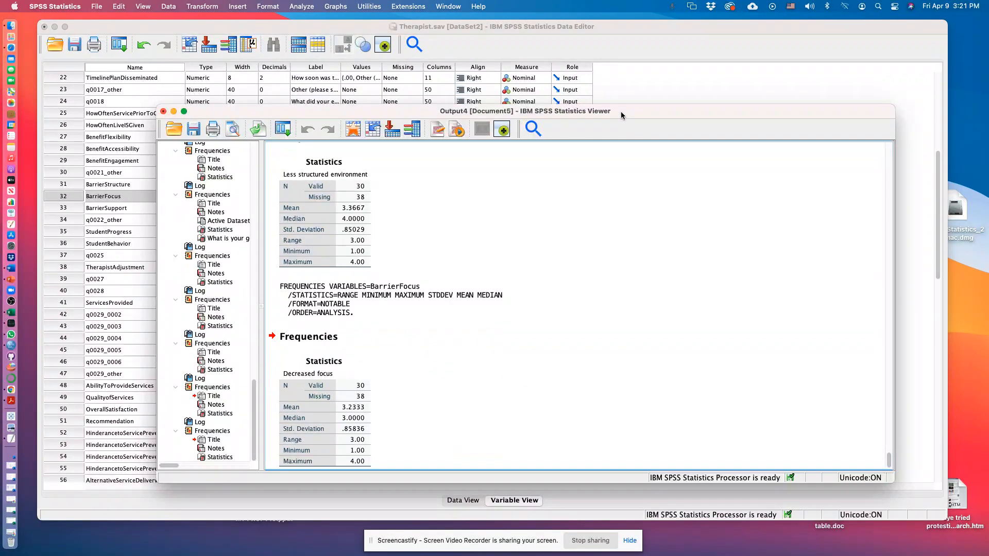
scroll(644, 216, "down", 1)
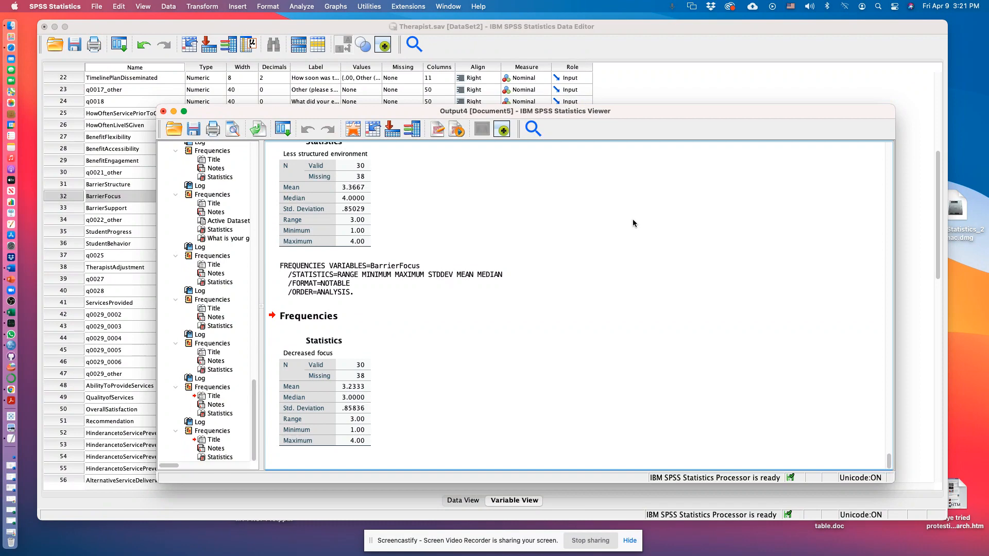
scroll(633, 219, "up", 13)
scroll(631, 221, "down", 10)
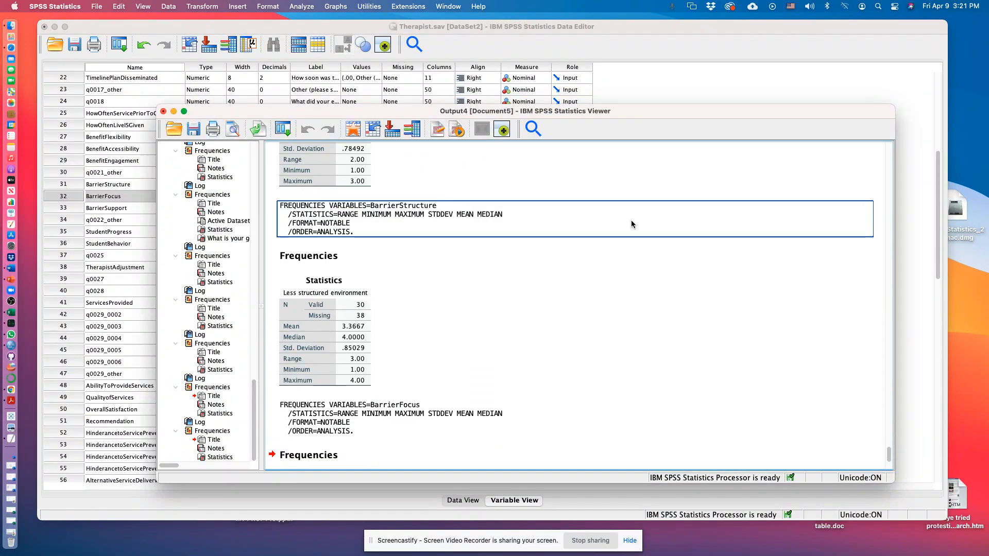
scroll(632, 224, "down", 7)
left_click_drag(643, 114, 604, 113)
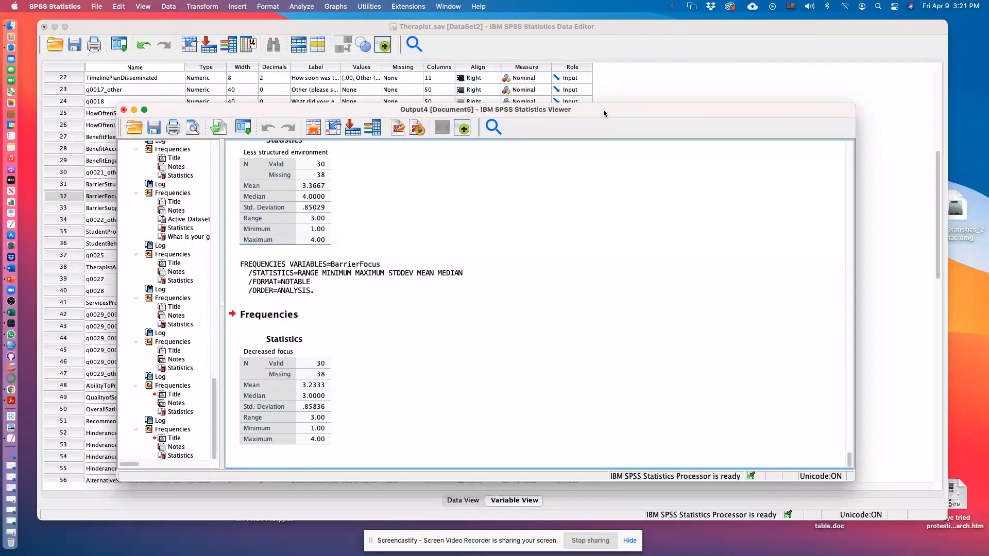
left_click(200, 7)
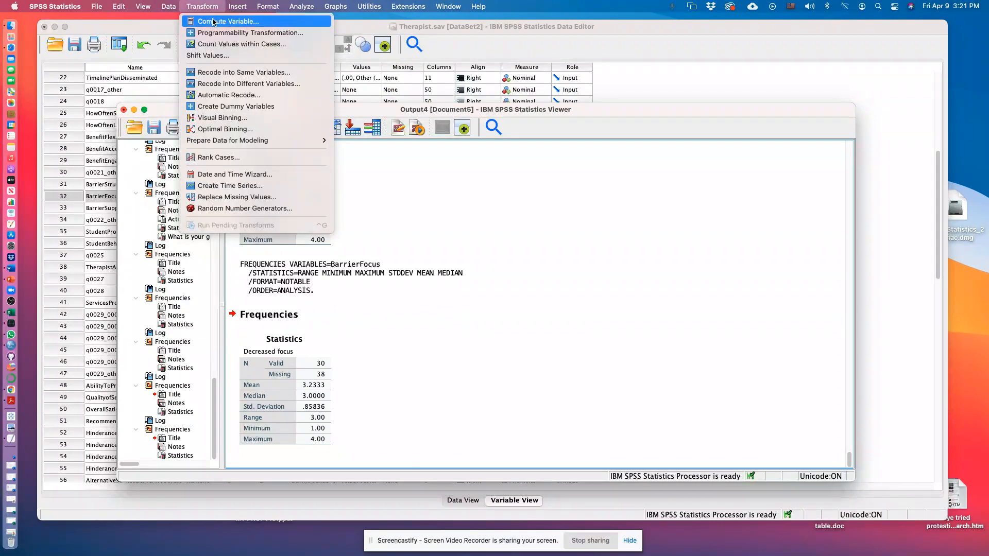
left_click(214, 22)
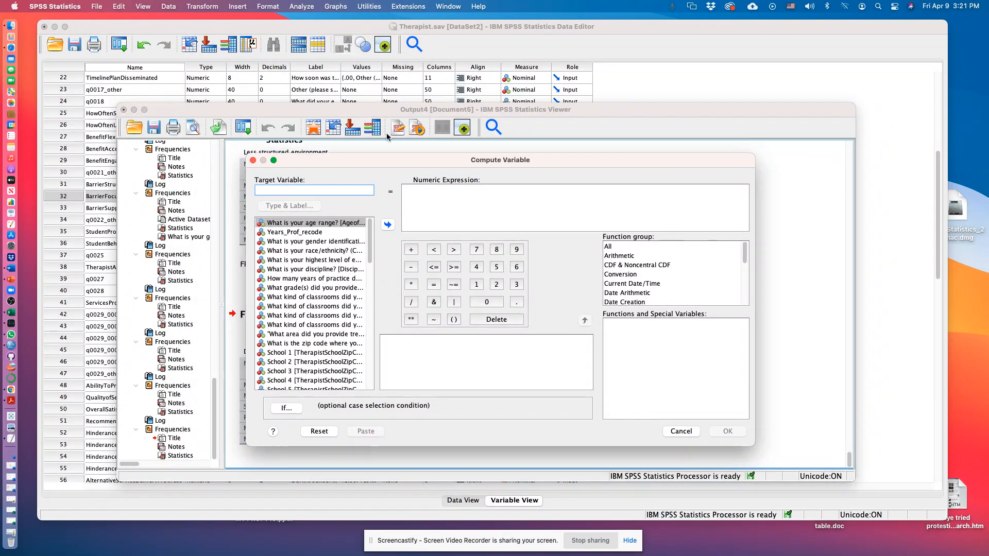
left_click(253, 161)
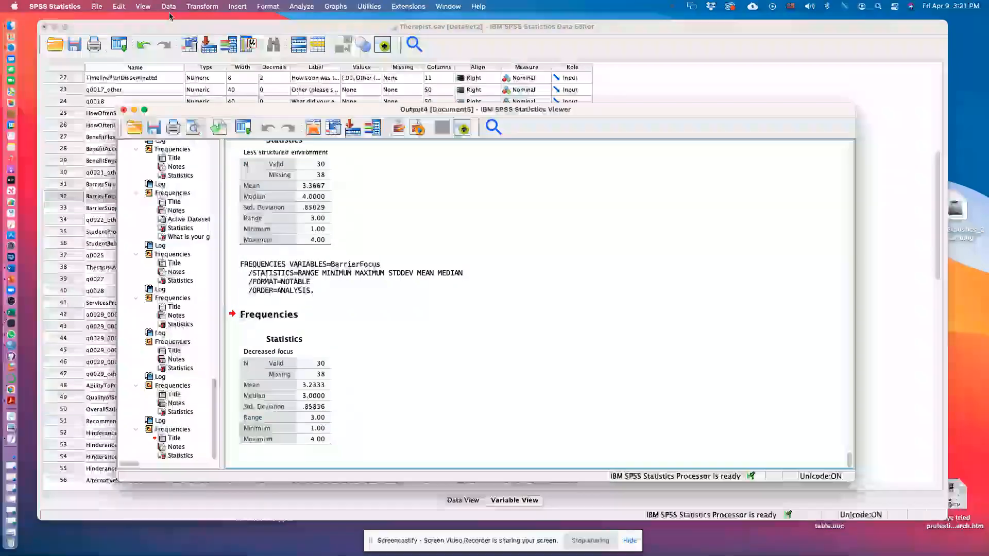
Start computing a new variable and name the target variable Benefits_combined
left_click(198, 6)
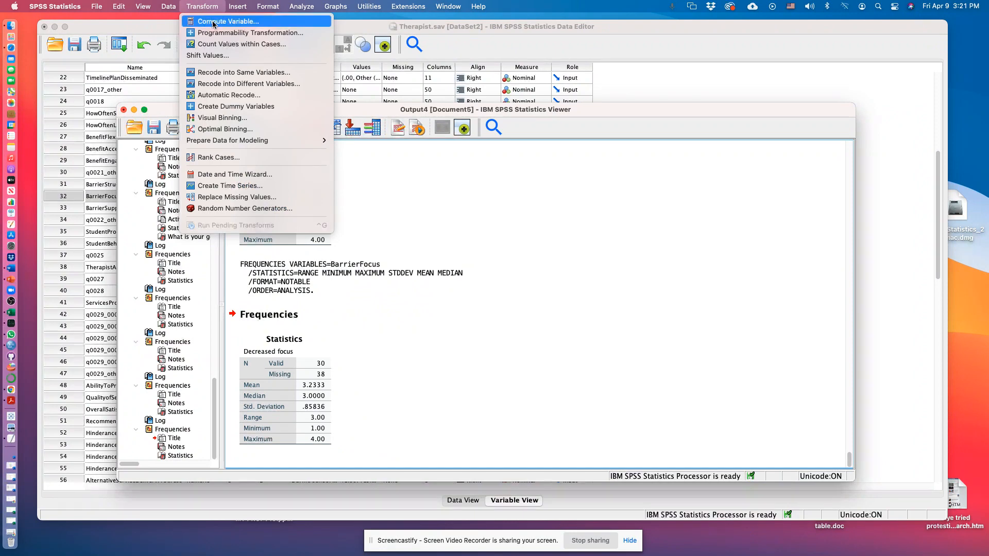
left_click(213, 22)
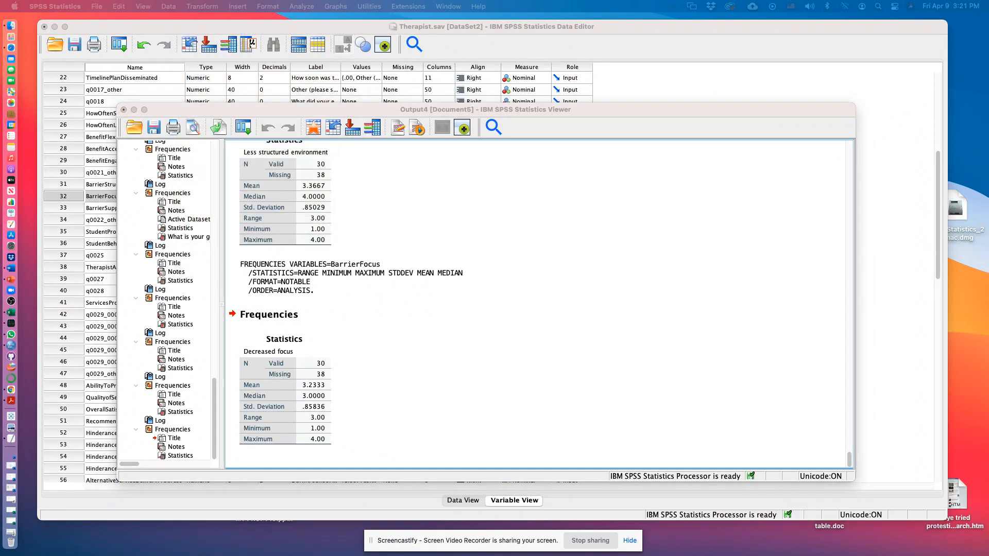
left_click_drag(444, 125, 335, 129)
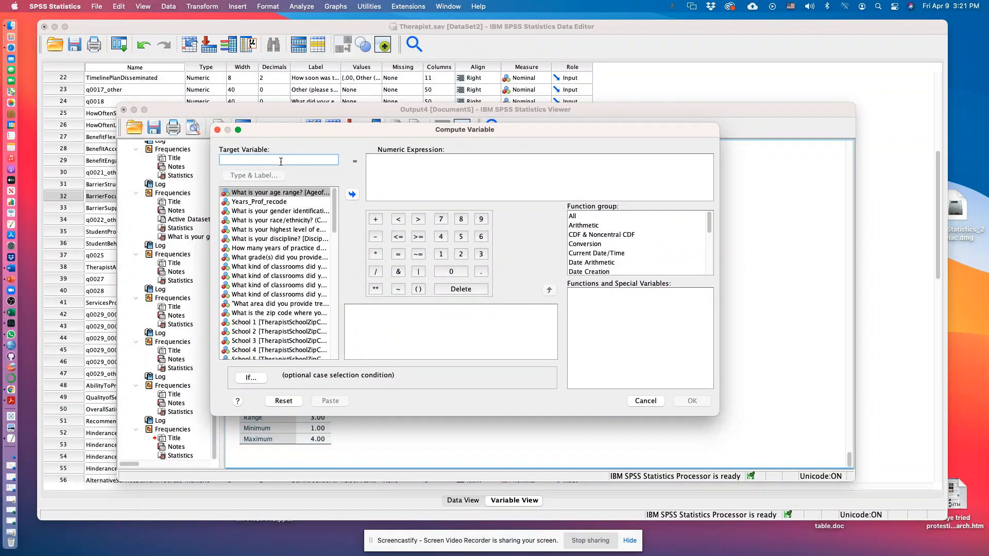
type("Benefits_c")
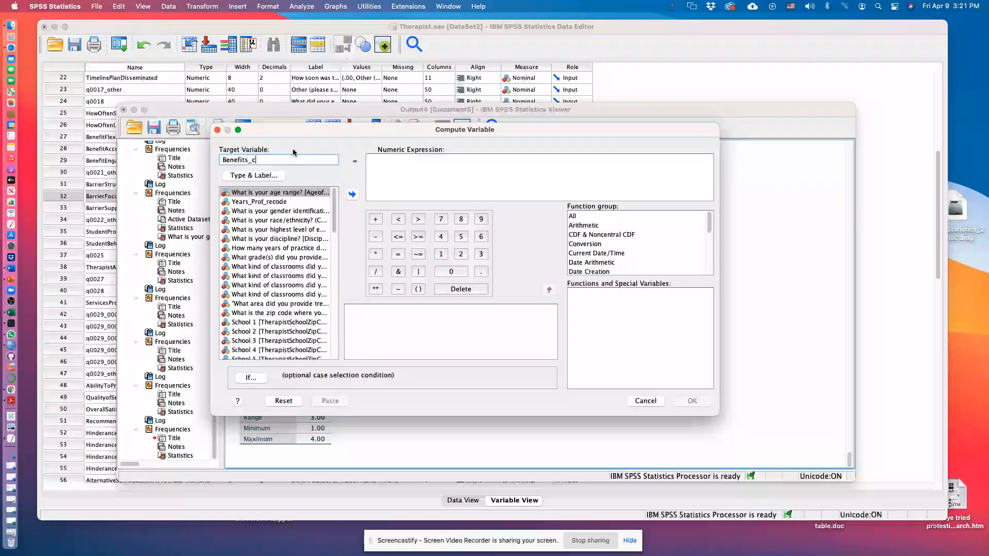
type("ombined")
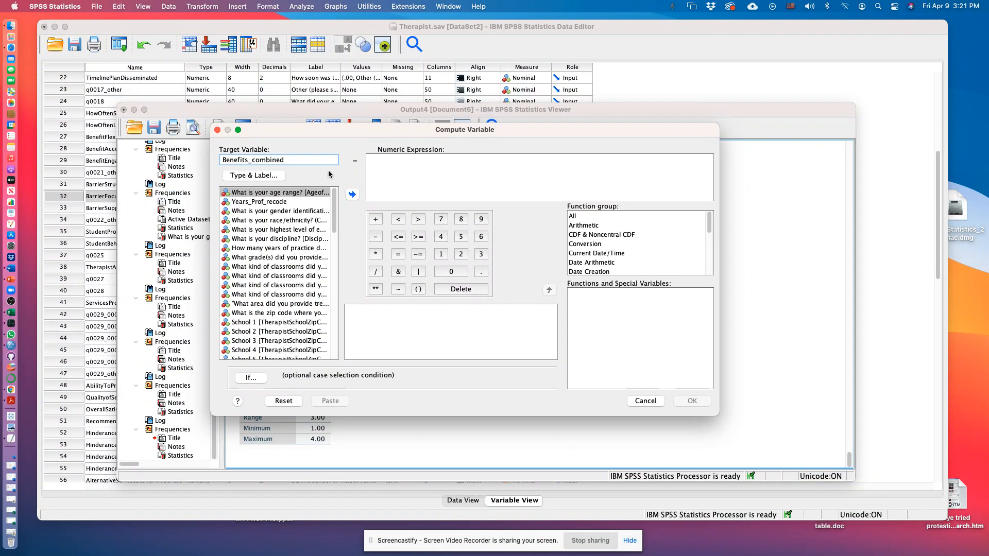
Add BenefitFlexibility, BenefitAccessibility and BenefitEngagement to the numeric expression for Benefits_combined
left_click_drag(335, 207, 330, 242)
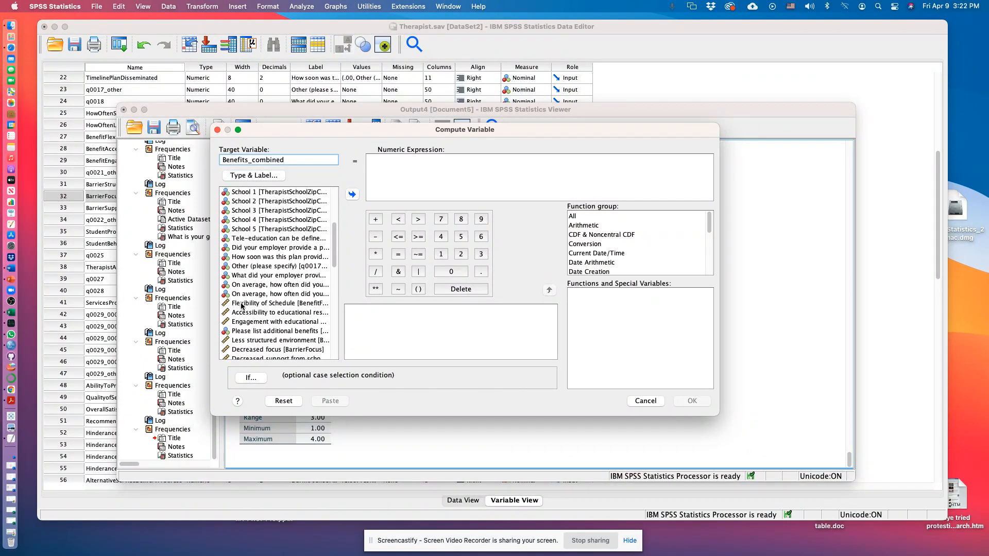
left_click(254, 304)
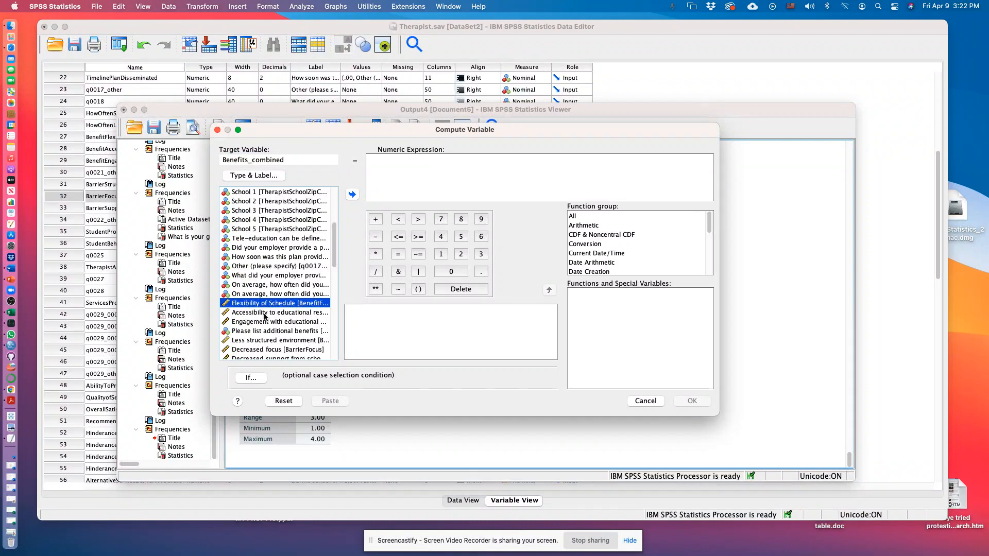
double_click(265, 304)
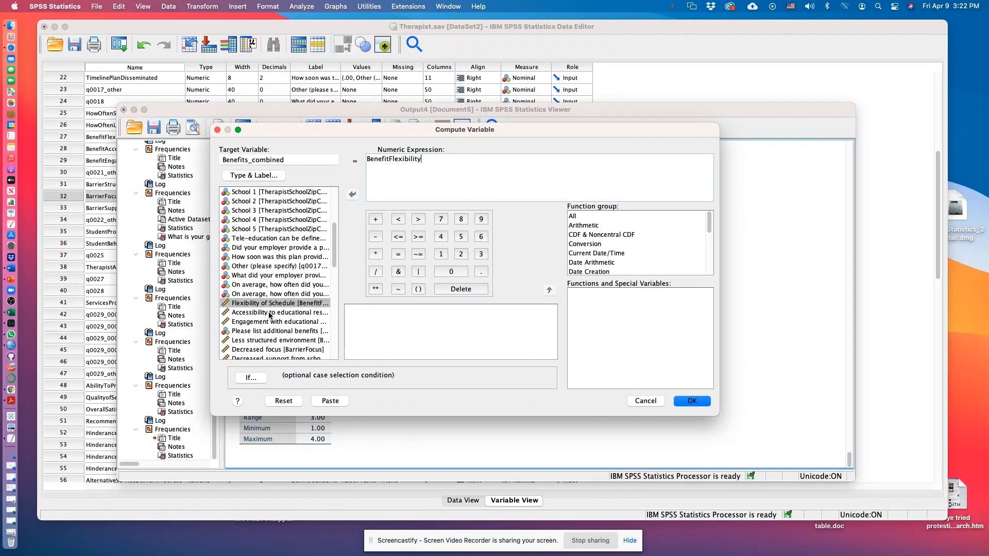
left_click(269, 312)
left_click(352, 194)
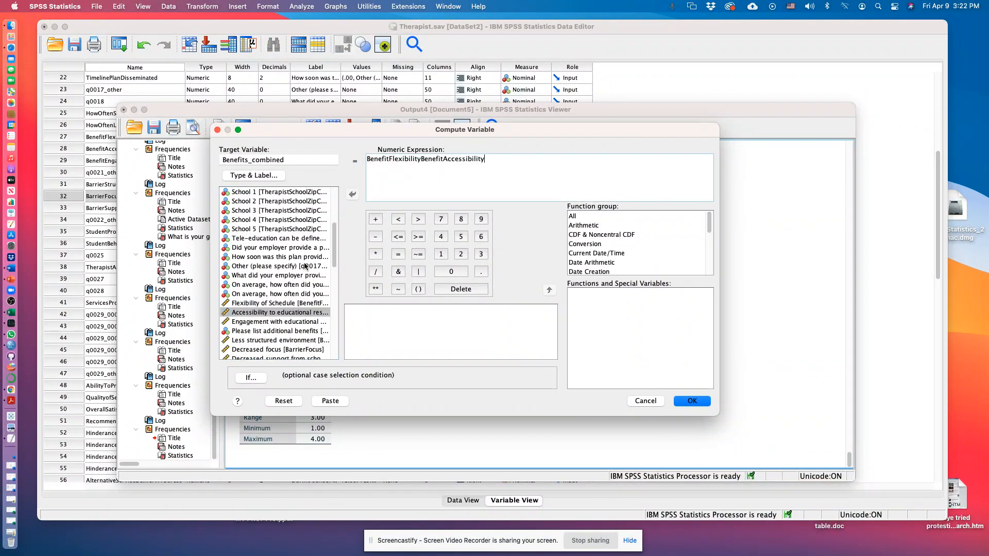
left_click(263, 322)
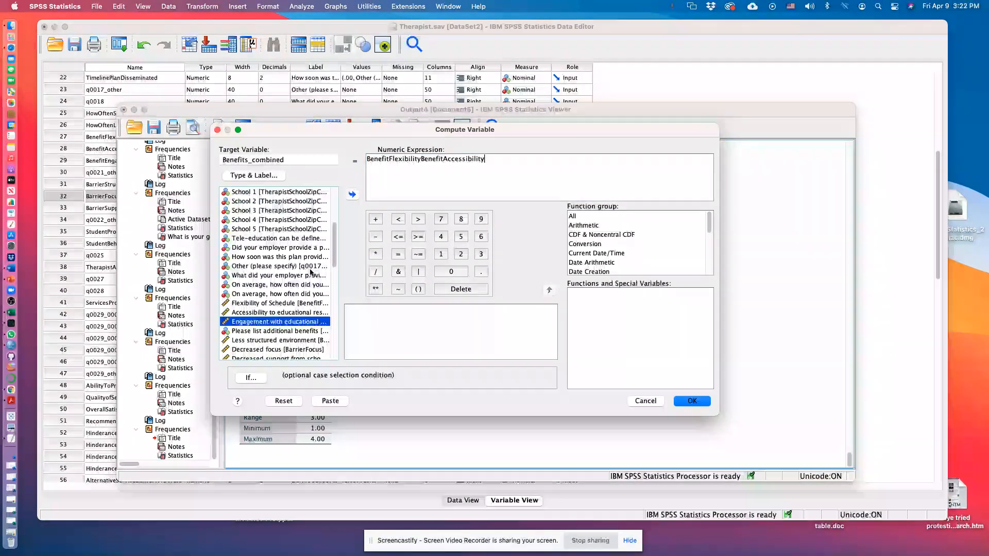
left_click(351, 194)
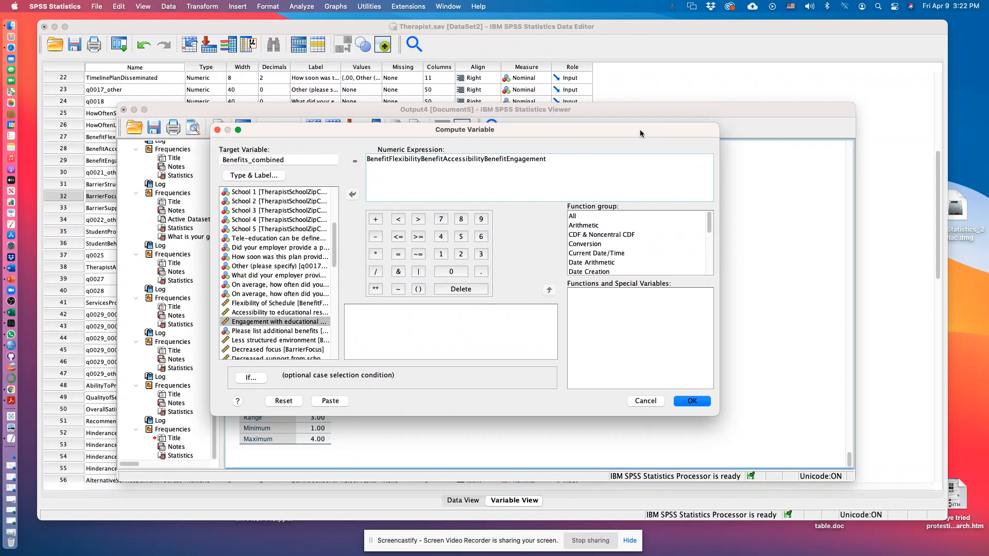
Enclose the three benefit variables in sum( ) and insert a plus sign between BenefitFlexibility and BenefitAccessibility
type("sum")
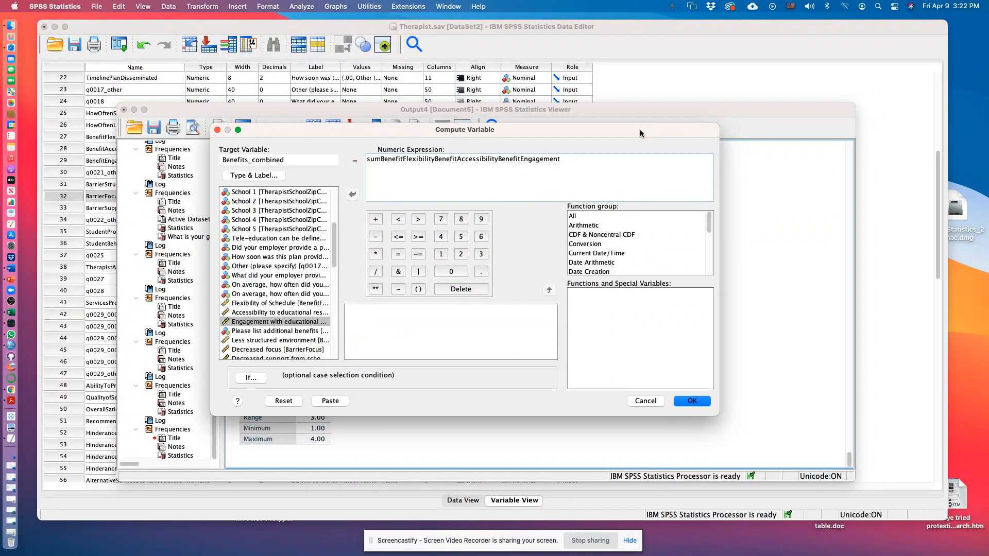
type("(")
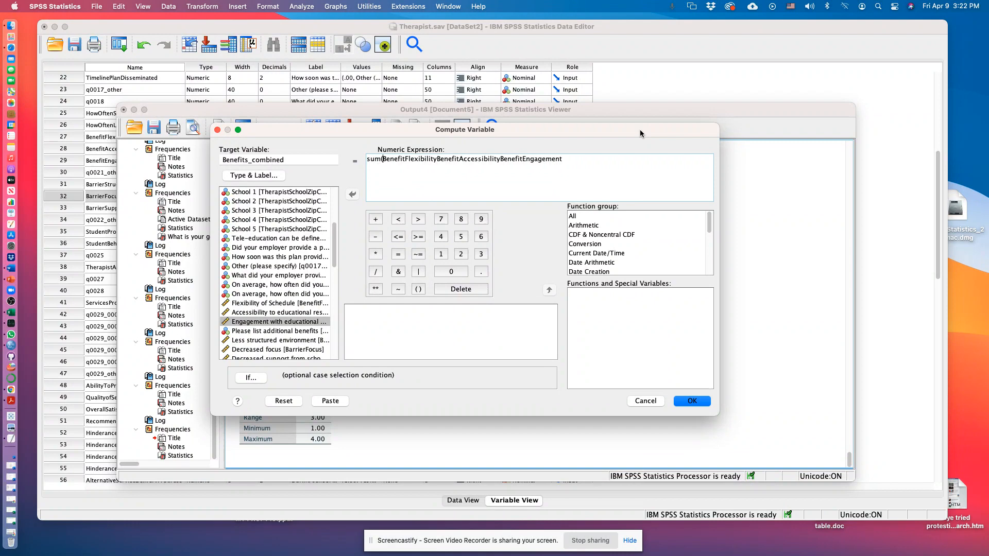
left_click(568, 158)
left_click(381, 221)
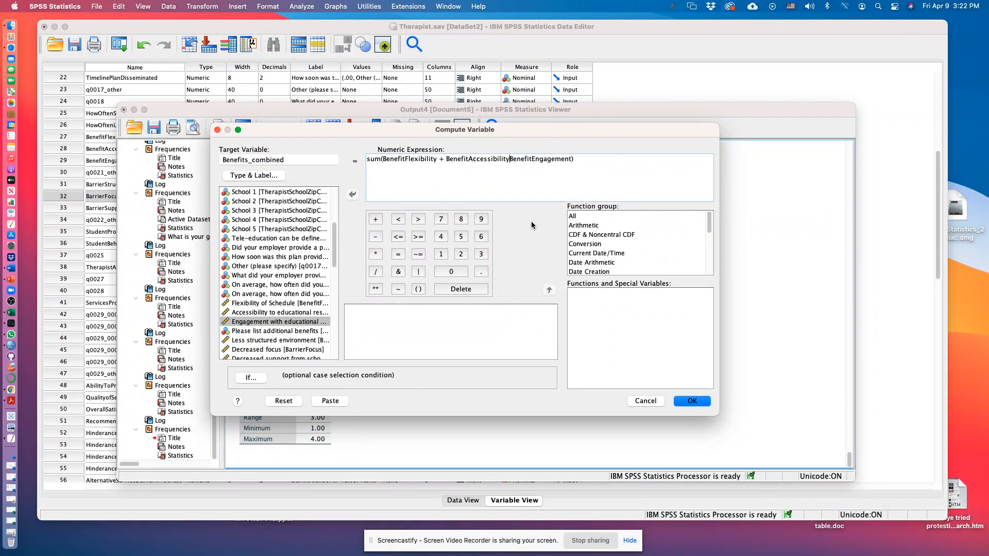
Replace the plus sign with a comma and add the second one, giving sum(BenefitFlexibility, BenefitAccessibility, BenefitEngagement)
left_click(446, 159)
key("BackSpace")
key("BackSpace")
type(",")
left_click(506, 159)
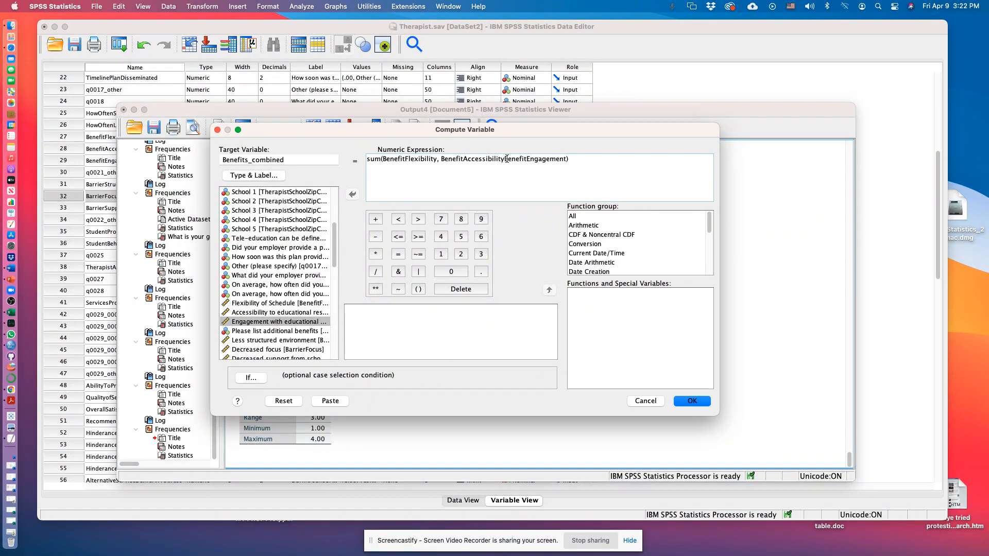
type(",")
left_click(590, 163)
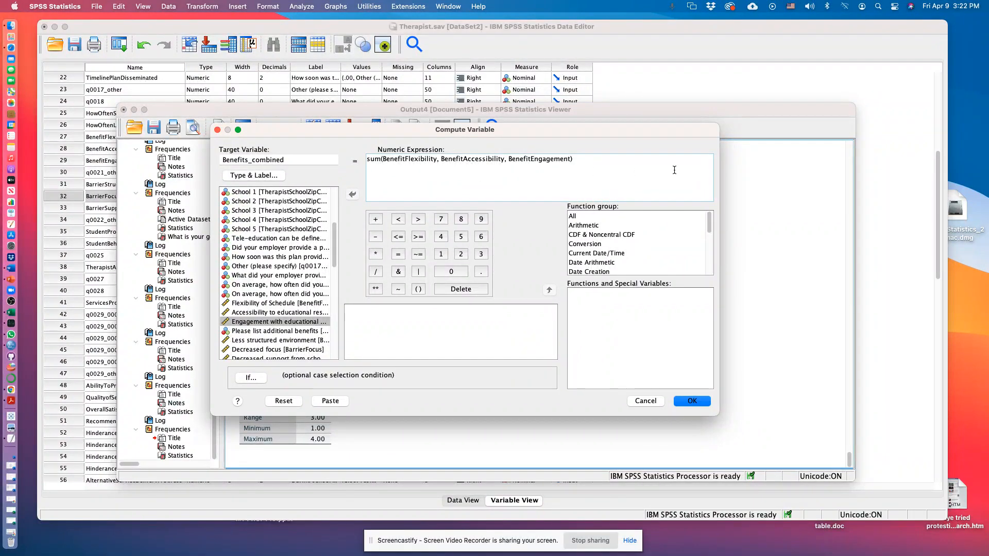